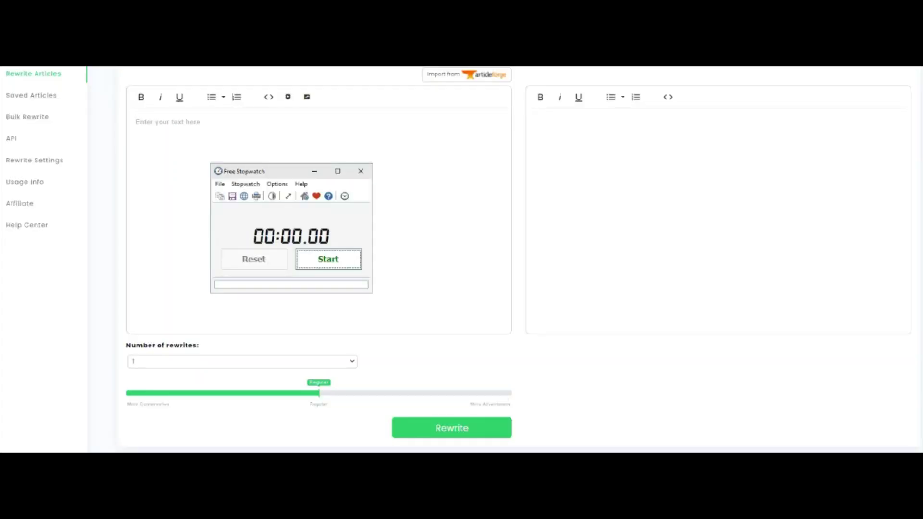
Start the stopwatch and click into the pregnancy weight-loss article in Notepad.
{"action": "key", "text": "space"}
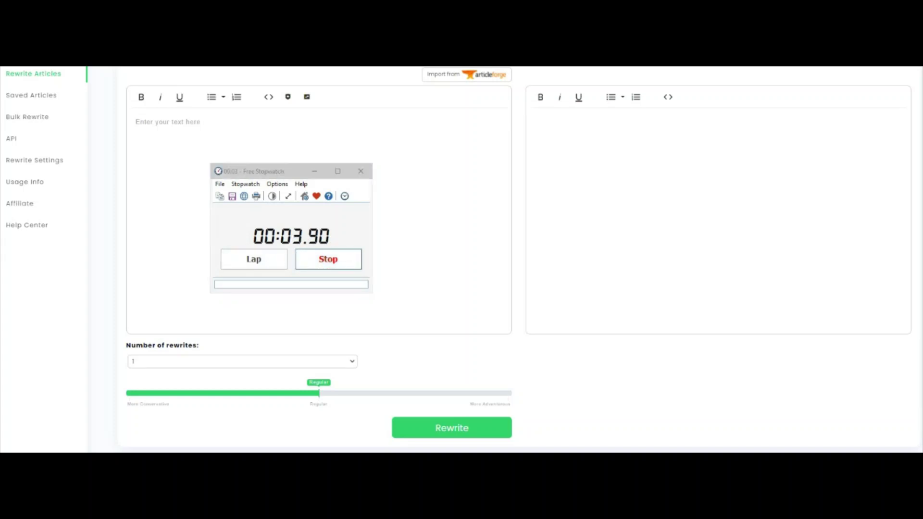
{"action": "left_click", "coordinate": [487, 191]}
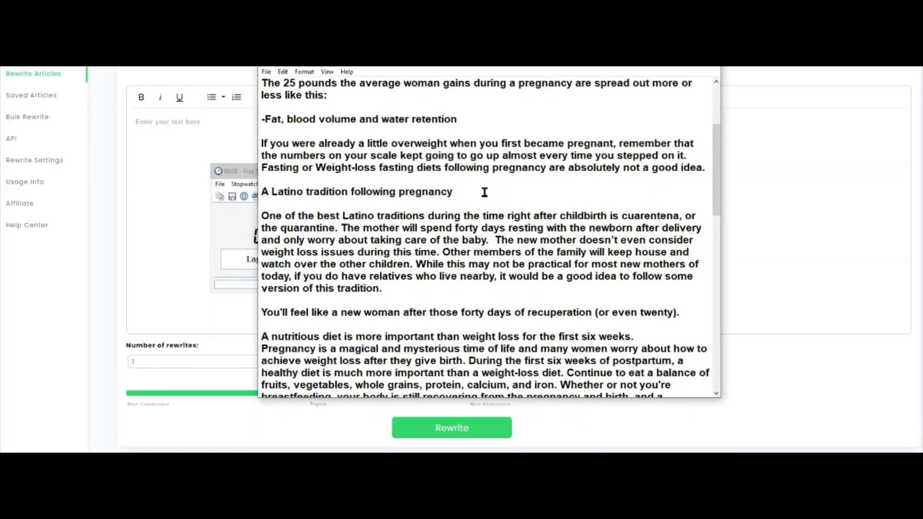
Paste the whole article into WordAi's input editor, then stop and reset the stopwatch.
{"action": "key", "text": "ctrl+a"}
{"action": "left_click", "coordinate": [214, 128]}
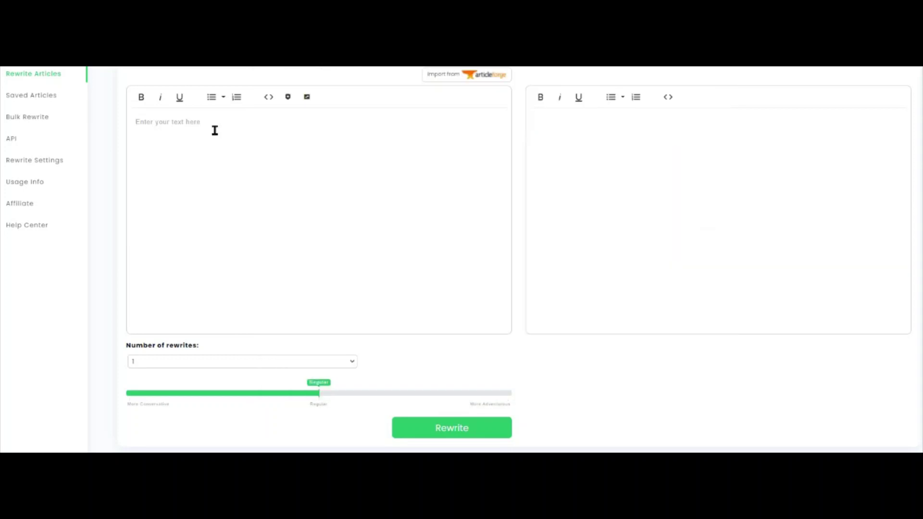
{"action": "key", "text": "ctrl+v"}
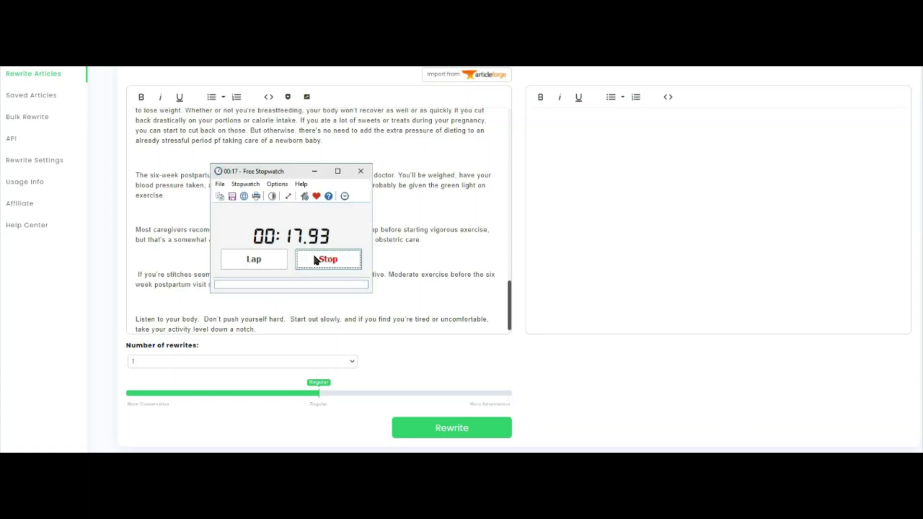
{"action": "left_click", "coordinate": [312, 256]}
{"action": "left_click", "coordinate": [251, 260]}
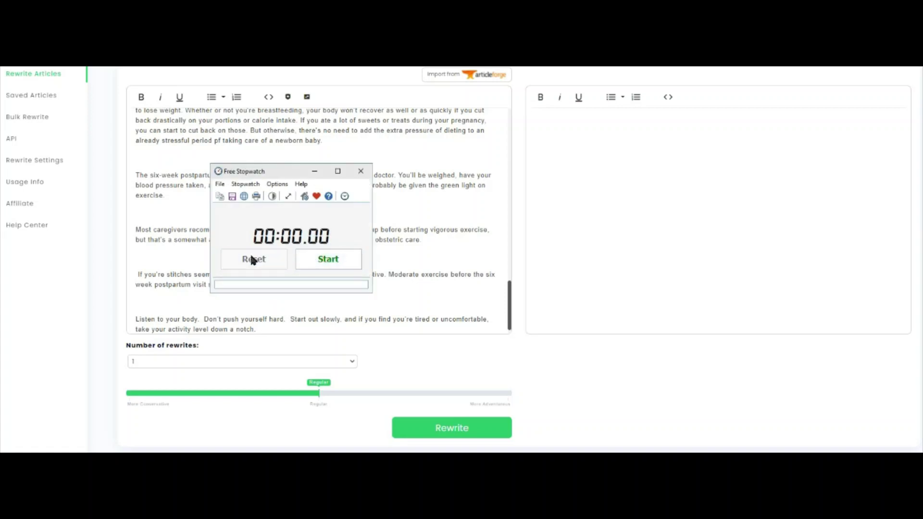
Restart the stopwatch and generate 10 rewrites using the 'More than 4' option.
{"action": "left_click", "coordinate": [313, 259]}
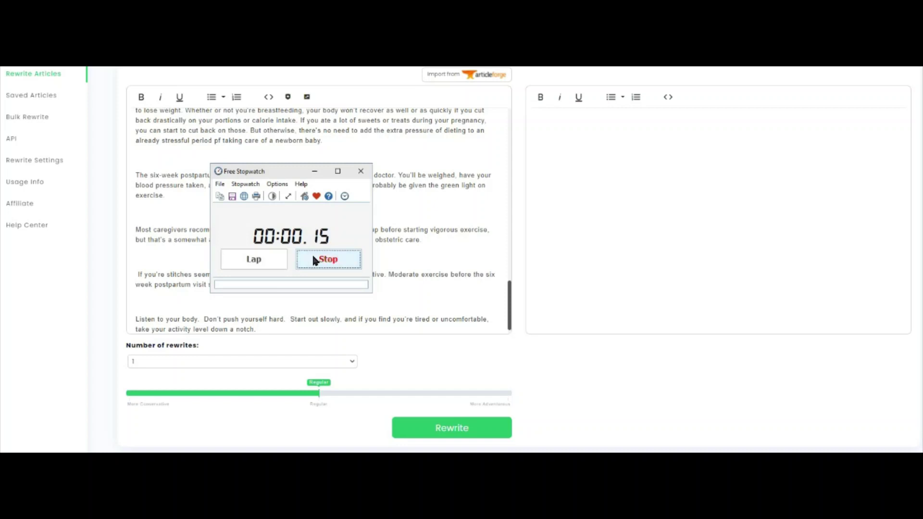
{"action": "left_click", "coordinate": [350, 361]}
{"action": "left_click", "coordinate": [315, 415]}
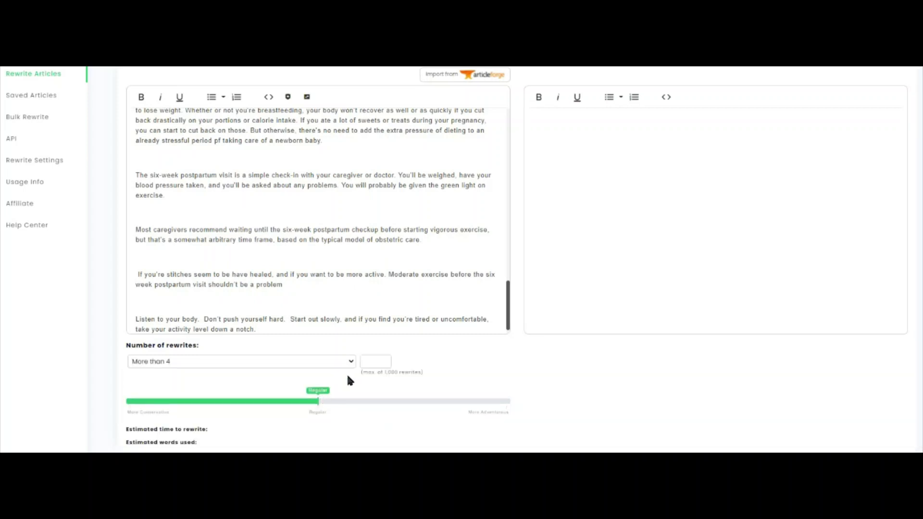
{"action": "left_click", "coordinate": [370, 363]}
{"action": "type", "text": "10"}
{"action": "key", "text": "Return"}
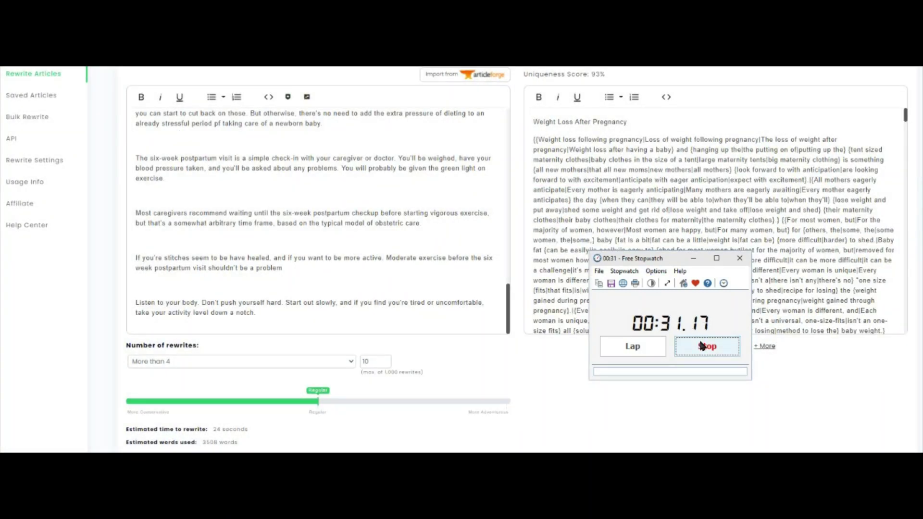
Stop and close the stopwatch, then select all text of rewritten version 1.
{"action": "left_click", "coordinate": [702, 347]}
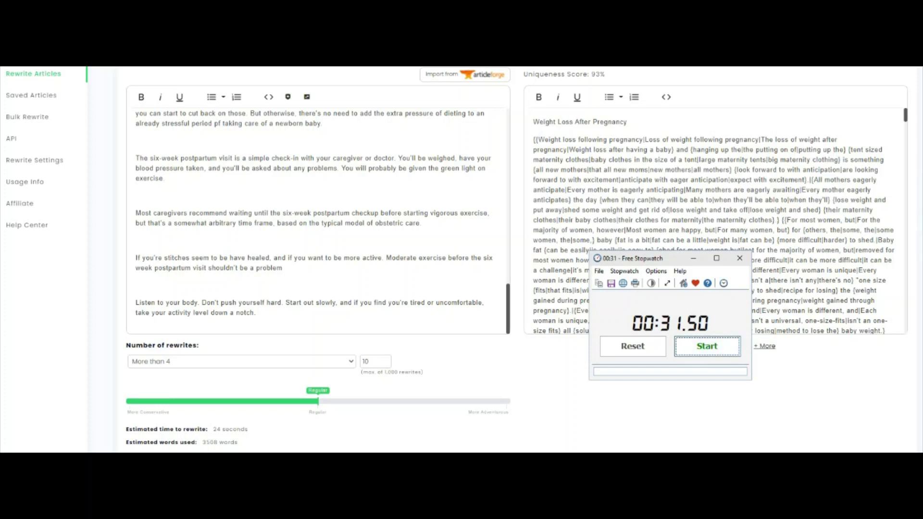
{"action": "left_click", "coordinate": [549, 381]}
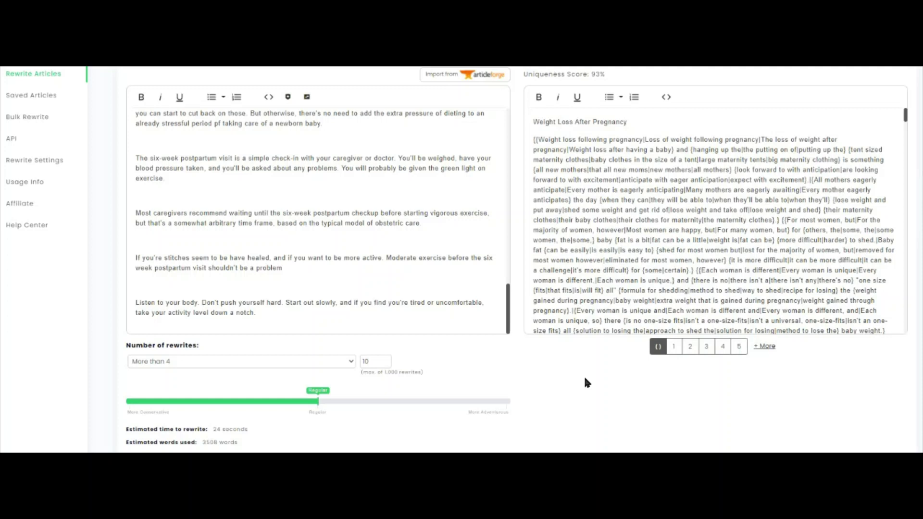
{"action": "left_click", "coordinate": [674, 349]}
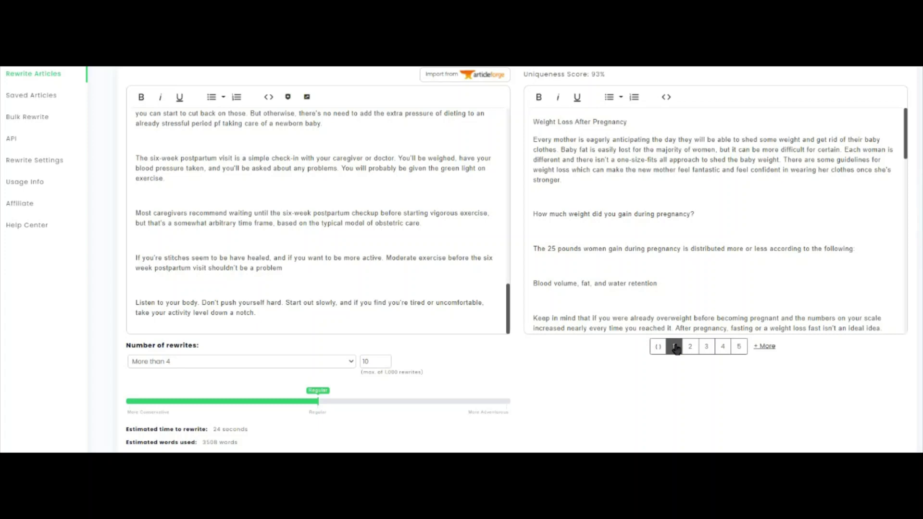
{"action": "left_click", "coordinate": [685, 231]}
{"action": "key", "text": "ctrl+a"}
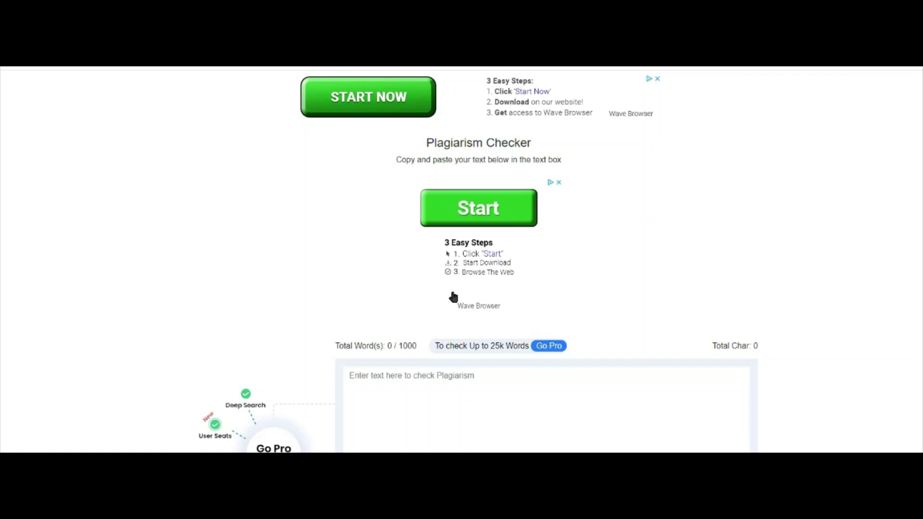
Paste rewritten version 1 into the checker, scan it, and highlight the 100% Unique result.
{"action": "triple_click", "coordinate": [539, 141]}
{"action": "scroll", "coordinate": [473, 161], "scroll_direction": "down", "scroll_amount": 5}
{"action": "scroll", "coordinate": [468, 186], "scroll_direction": "up", "scroll_amount": 2}
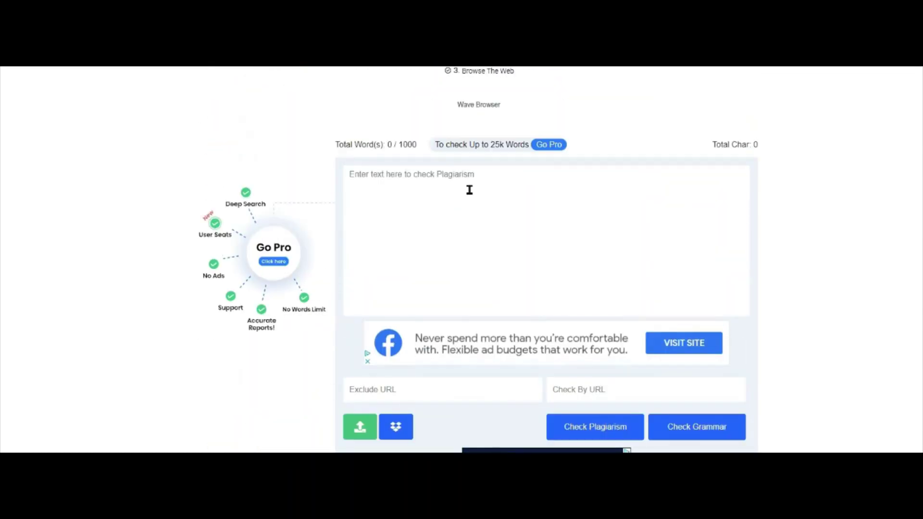
{"action": "right_click", "coordinate": [466, 187]}
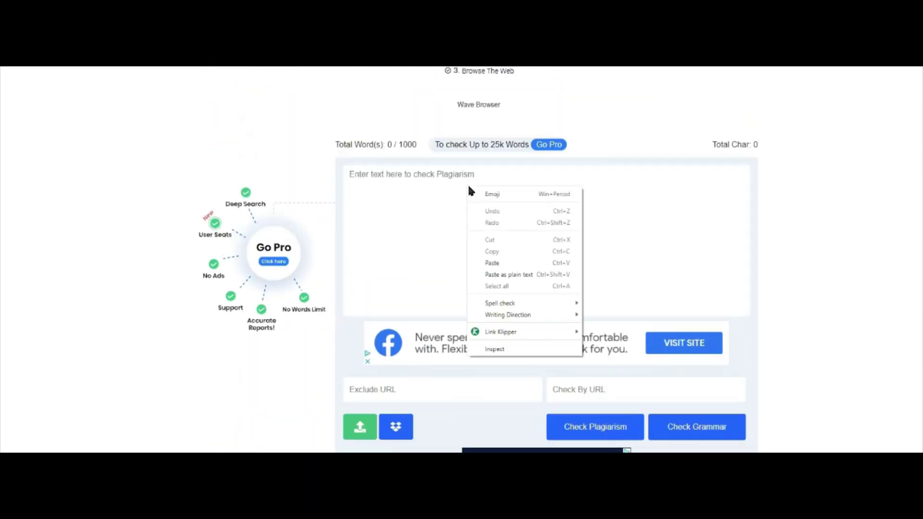
{"action": "left_click", "coordinate": [516, 261]}
{"action": "scroll", "coordinate": [527, 231], "scroll_direction": "down", "scroll_amount": 1}
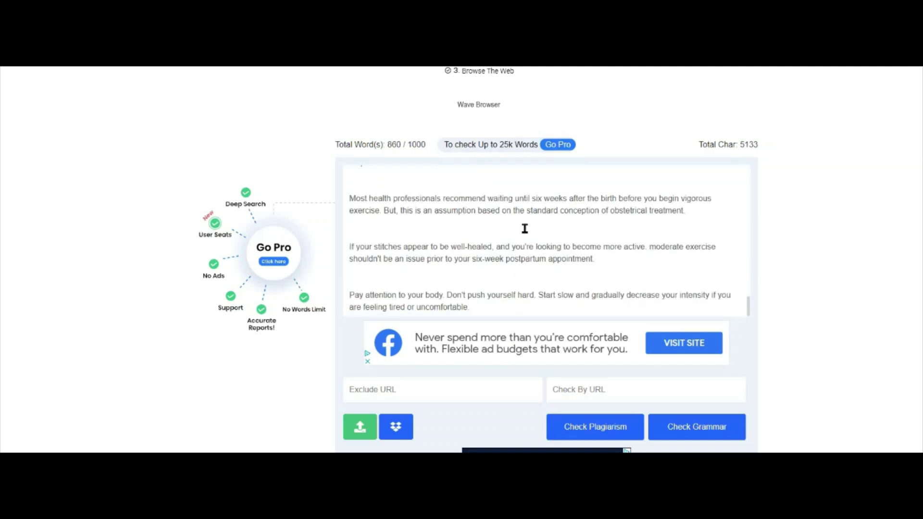
{"action": "scroll", "coordinate": [526, 230], "scroll_direction": "down", "scroll_amount": 1}
{"action": "scroll", "coordinate": [527, 229], "scroll_direction": "down", "scroll_amount": 1}
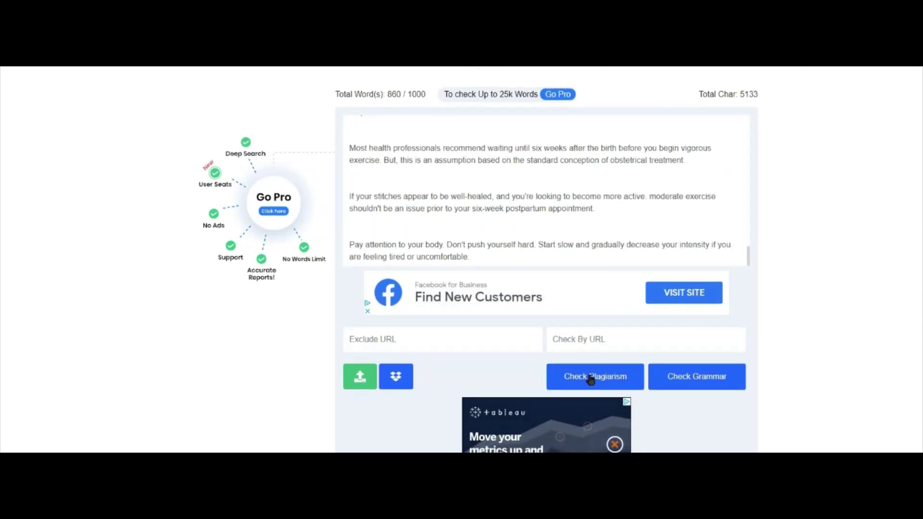
{"action": "left_click", "coordinate": [589, 380]}
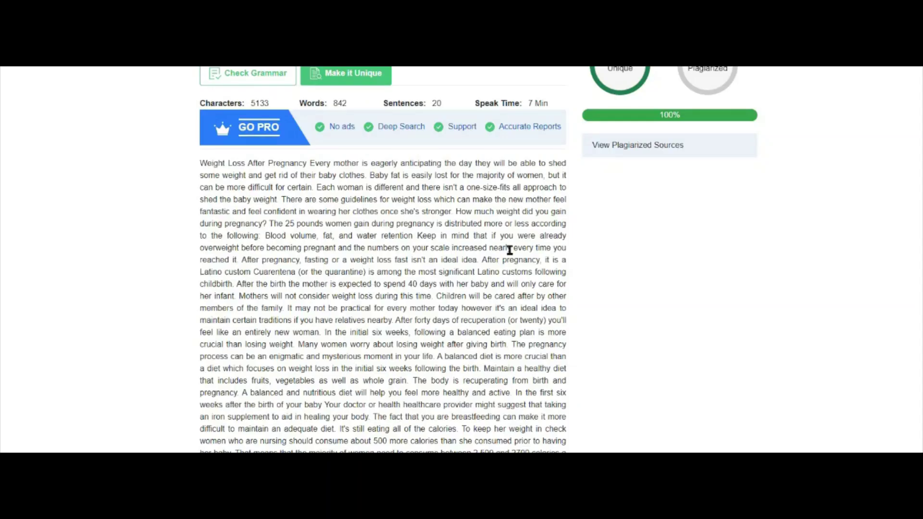
{"action": "scroll", "coordinate": [463, 282], "scroll_direction": "up", "scroll_amount": 1}
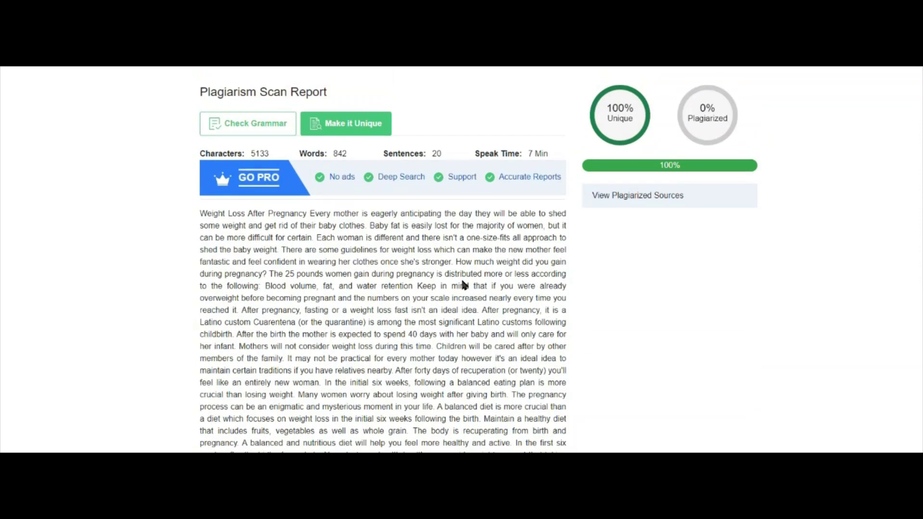
{"action": "left_click_drag", "start_coordinate": [606, 102], "coordinate": [638, 130]}
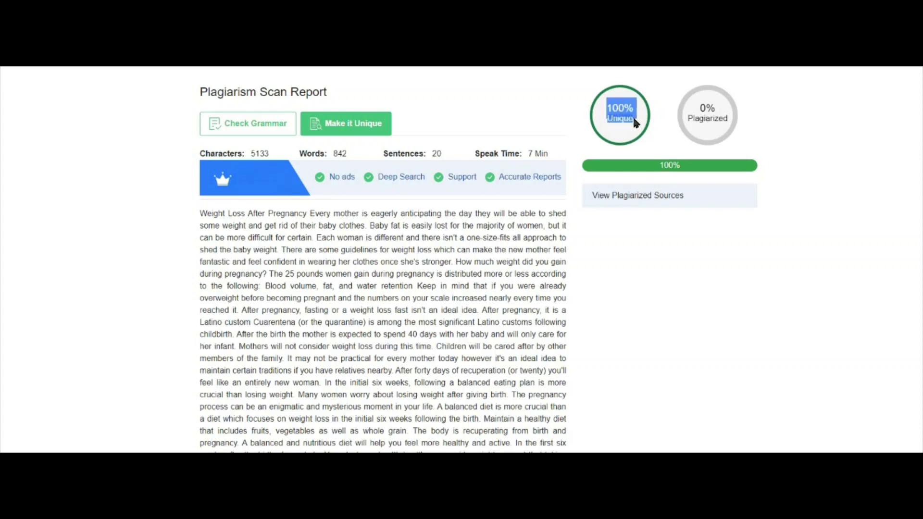
{"action": "left_click", "coordinate": [379, 279]}
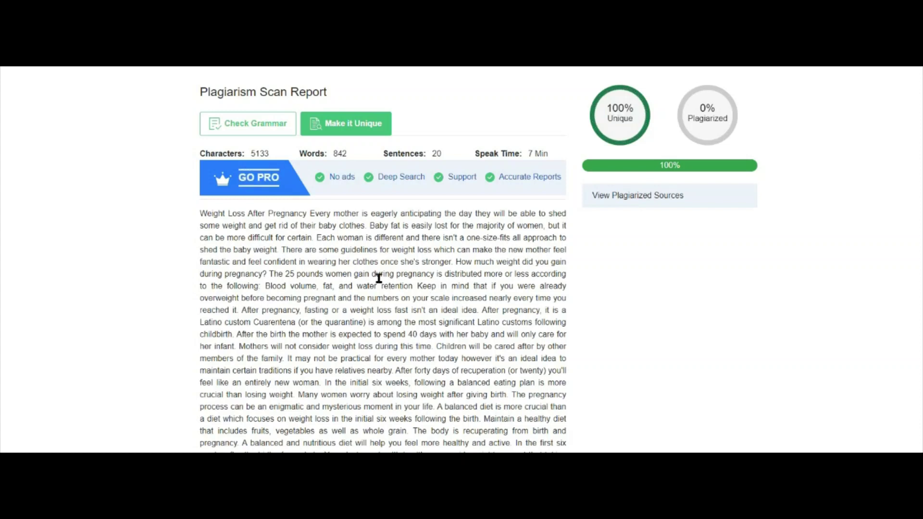